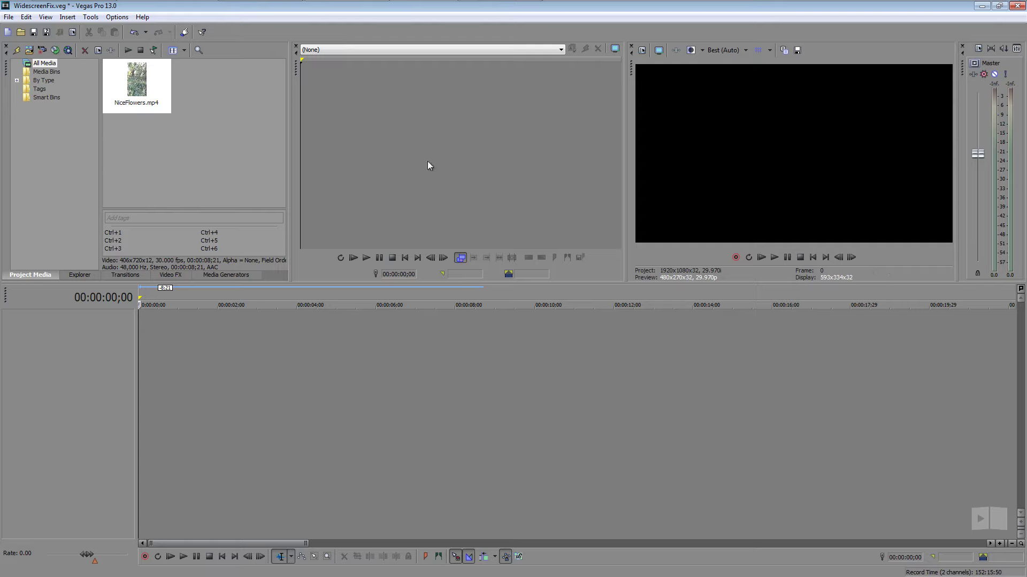
Preview NiceFlowers.mp4 in the Trimmer and stop playback at about 00:00:07;02.
{"action": "left_click_drag", "start_coordinate": [138, 83], "coordinate": [358, 169]}
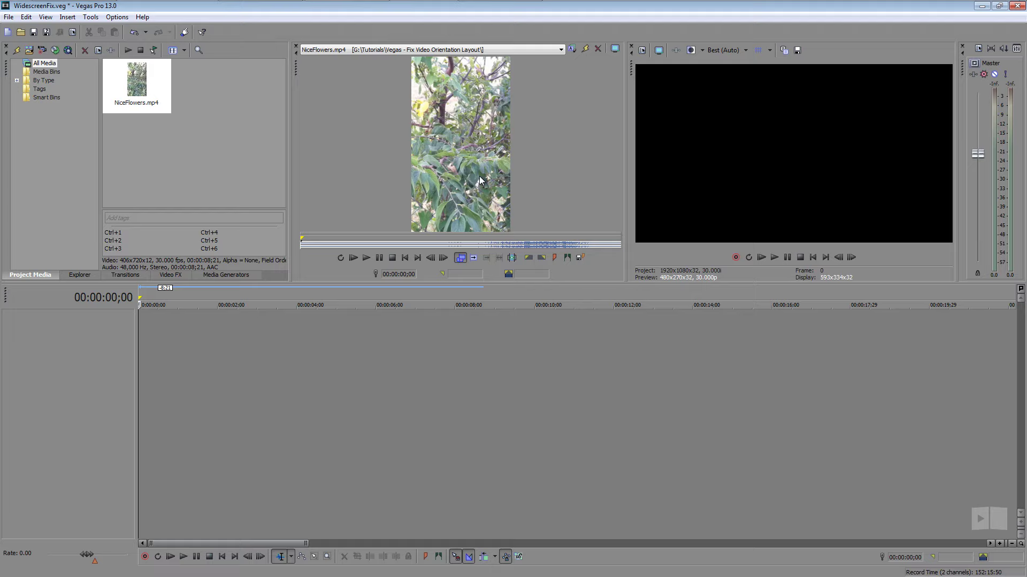
{"action": "left_click", "coordinate": [353, 258]}
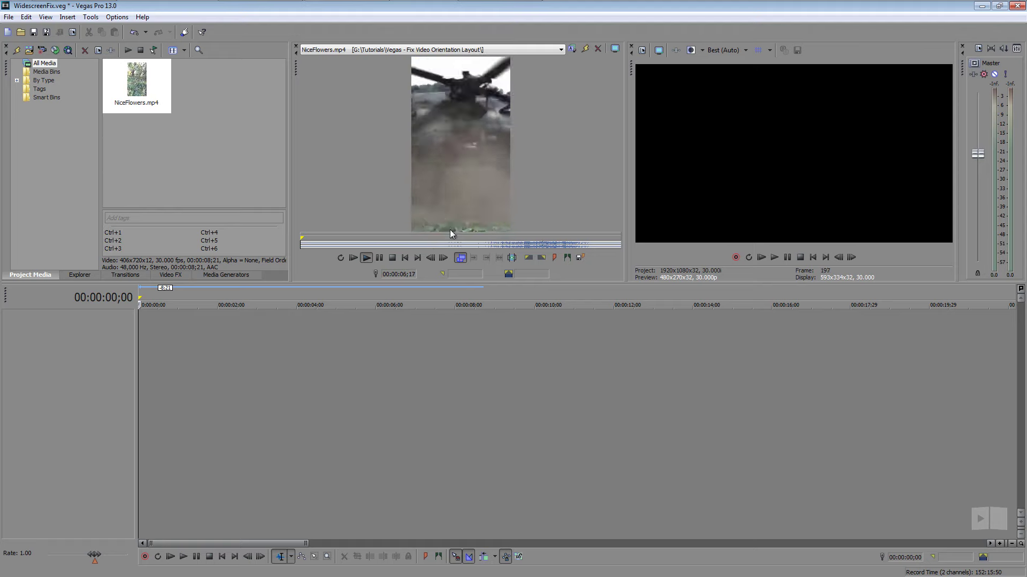
{"action": "left_click", "coordinate": [392, 257]}
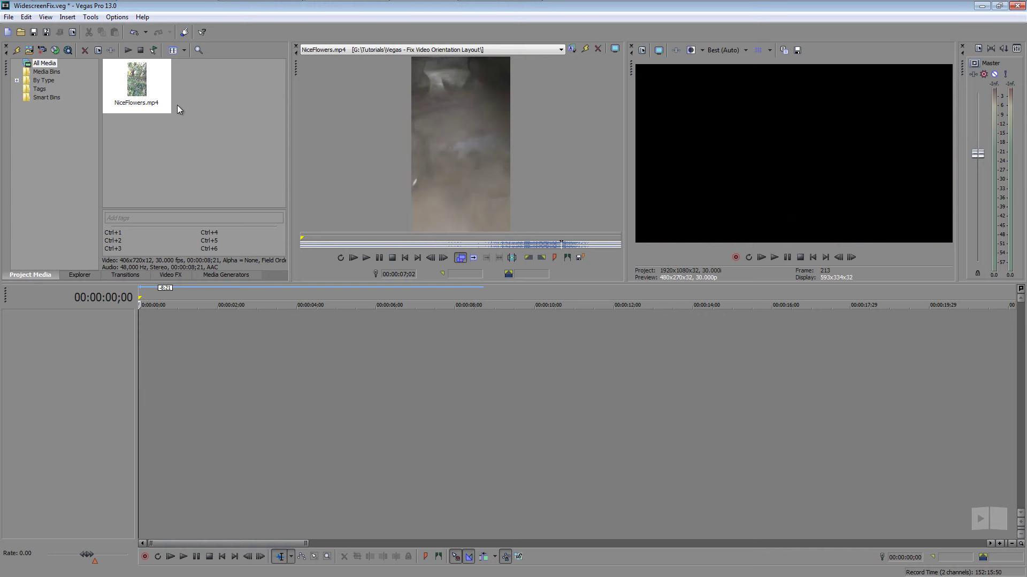
Drop NiceFlowers.mp4 onto the timeline, declining to match project settings so 1920x1080 stays.
{"action": "left_click_drag", "start_coordinate": [137, 81], "coordinate": [138, 342]}
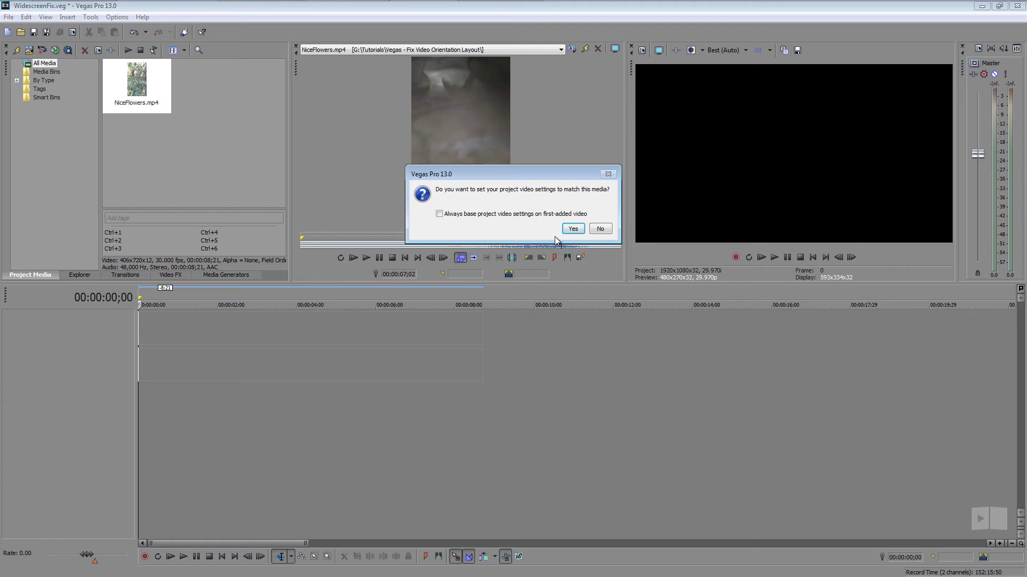
{"action": "left_click", "coordinate": [598, 229]}
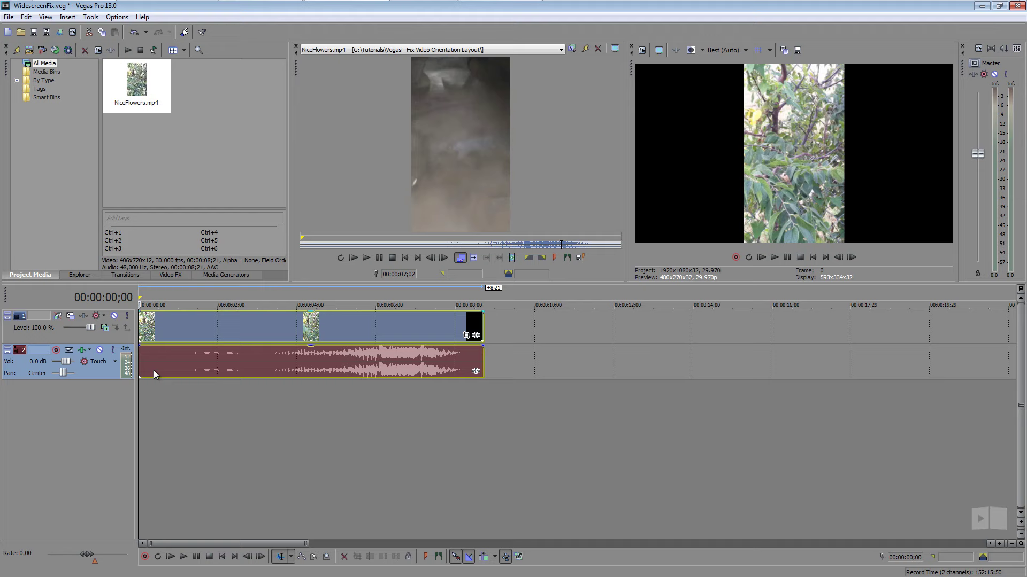
{"action": "left_click", "coordinate": [209, 343]}
{"action": "left_click_drag", "start_coordinate": [207, 336], "coordinate": [374, 328]}
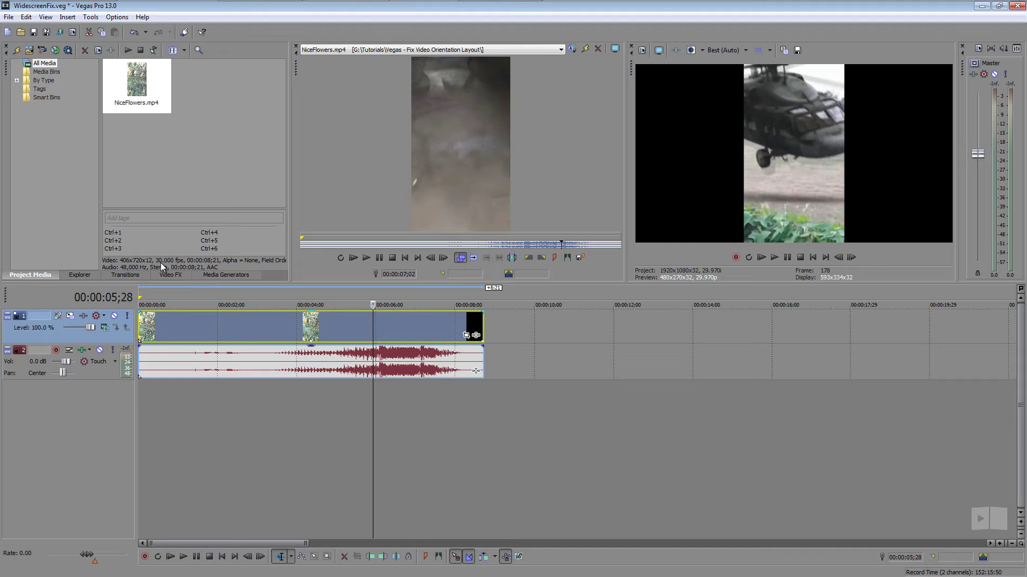
Change the project frame rate to 30 fps in the project properties.
{"action": "left_click", "coordinate": [72, 33]}
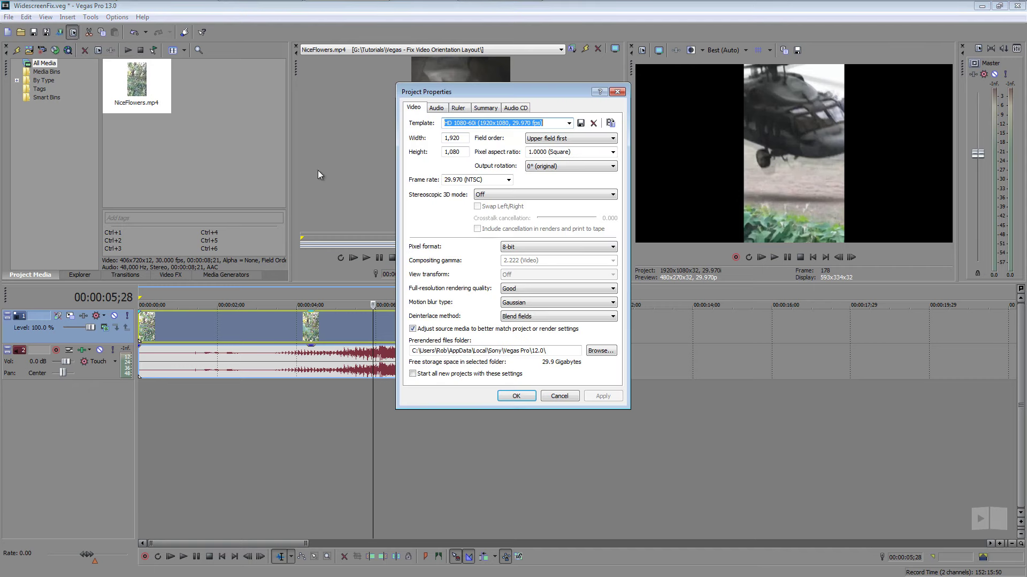
{"action": "left_click", "coordinate": [475, 180]}
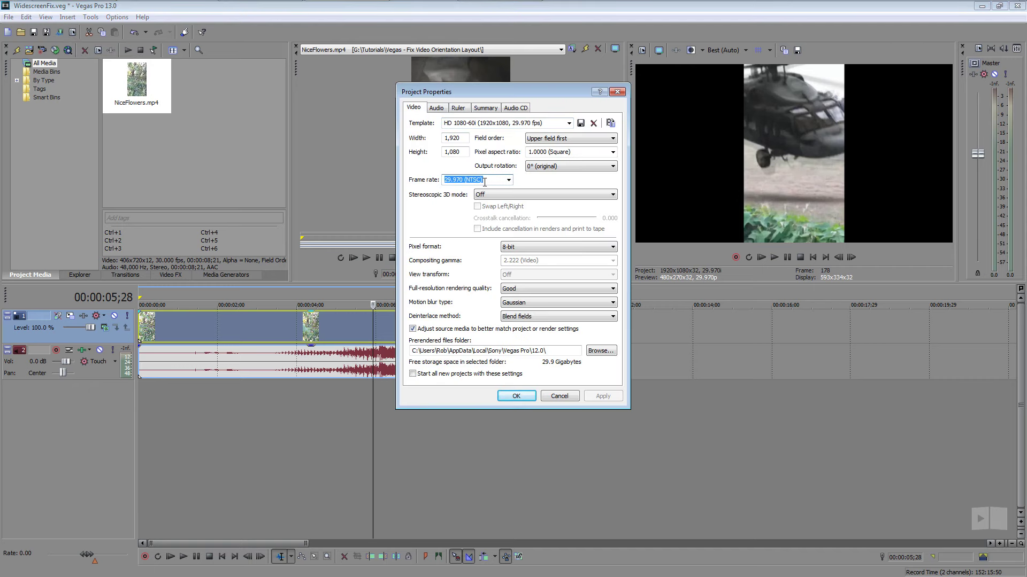
{"action": "type", "text": "30"}
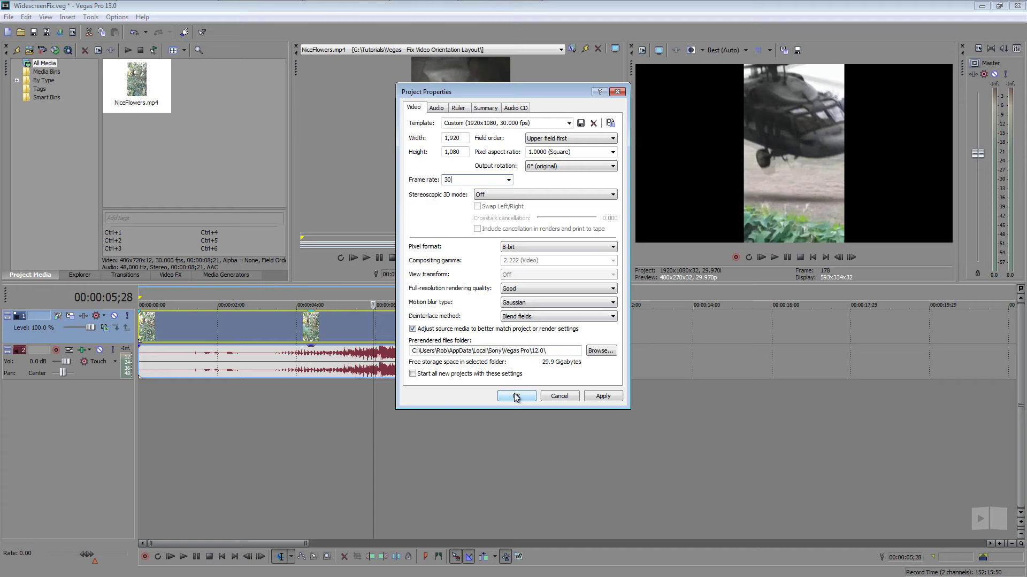
{"action": "left_click", "coordinate": [516, 396]}
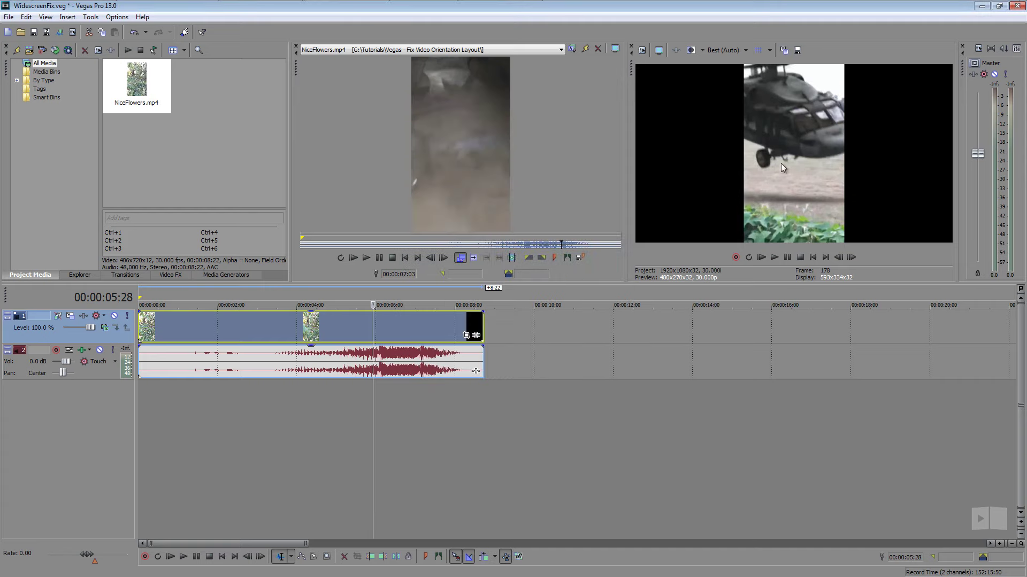
Play the timeline and scrub the playback position to around 00:00:05:26.
{"action": "key", "text": "space"}
{"action": "left_click", "coordinate": [370, 335]}
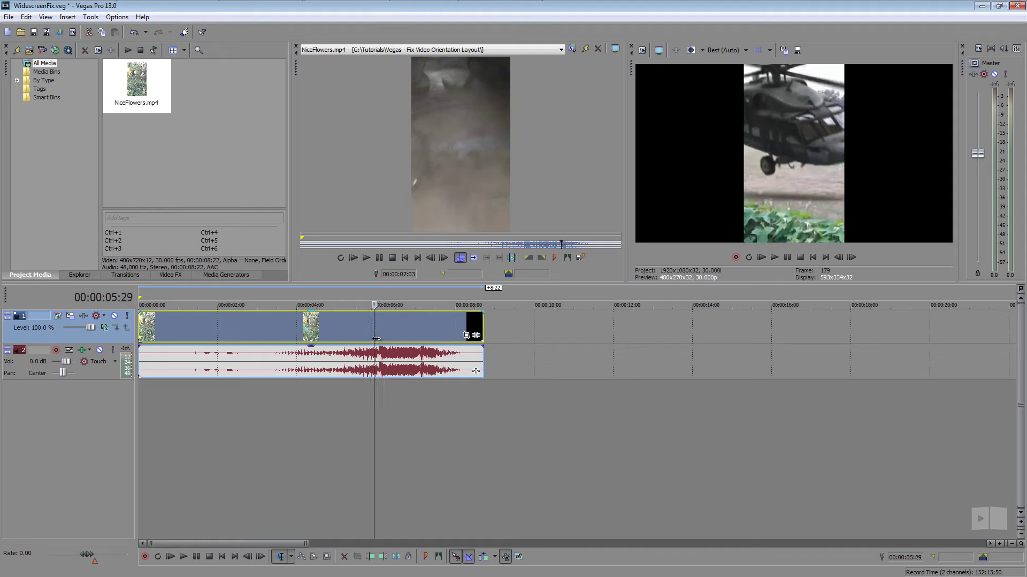
{"action": "left_click", "coordinate": [345, 342]}
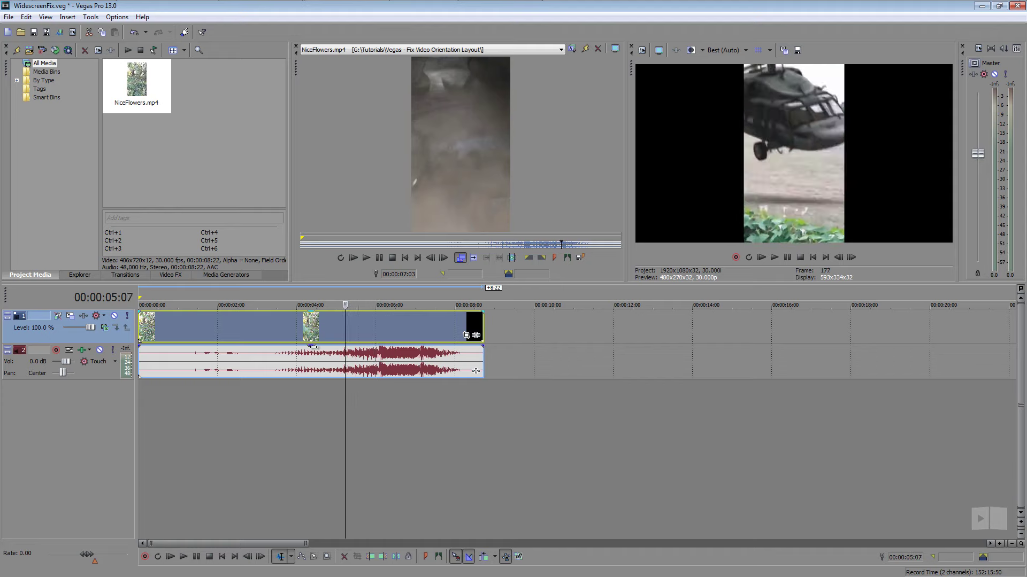
{"action": "left_click", "coordinate": [375, 336]}
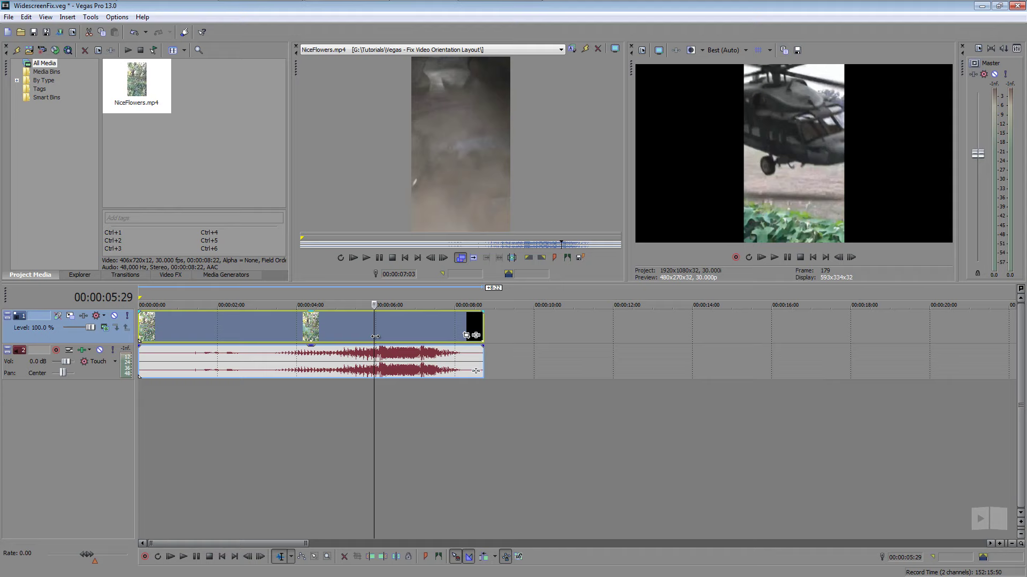
{"action": "left_click_drag", "start_coordinate": [375, 337], "coordinate": [370, 336]}
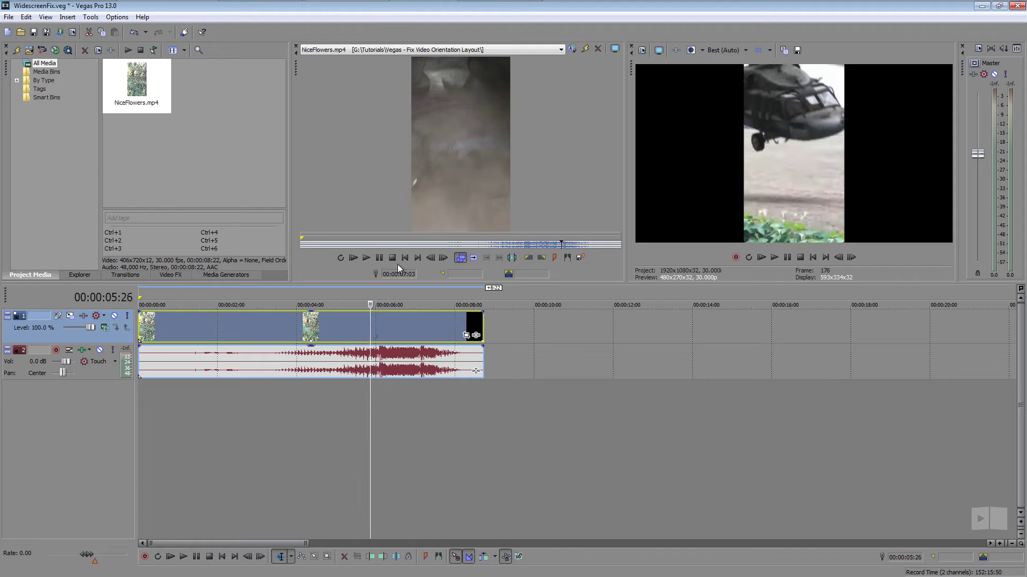
Scrub the source preview around five seconds, settling at 00:00:06:06.
{"action": "left_click", "coordinate": [528, 244]}
{"action": "double_click", "coordinate": [527, 244]}
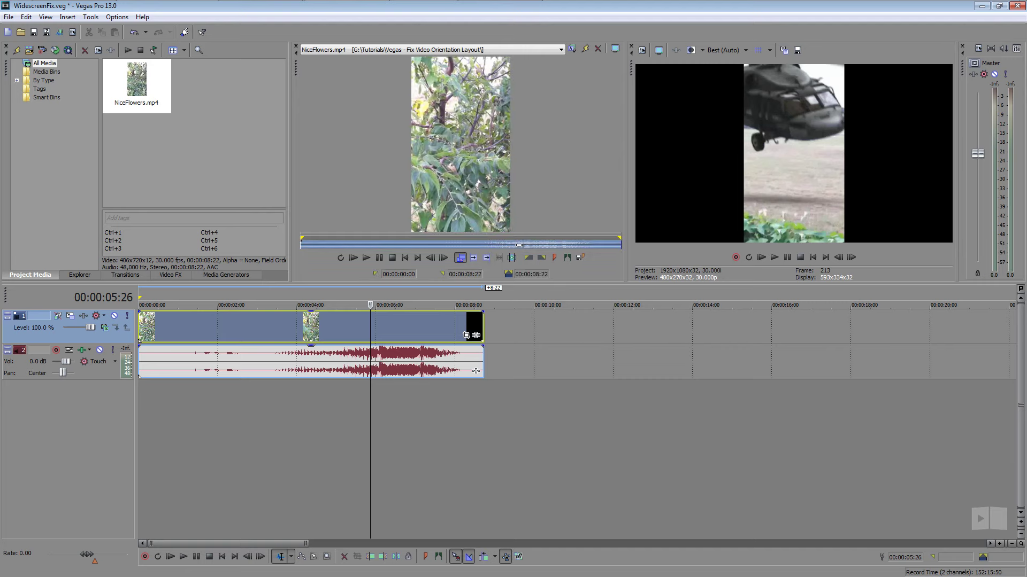
{"action": "left_click", "coordinate": [520, 244]}
{"action": "left_click", "coordinate": [527, 245]}
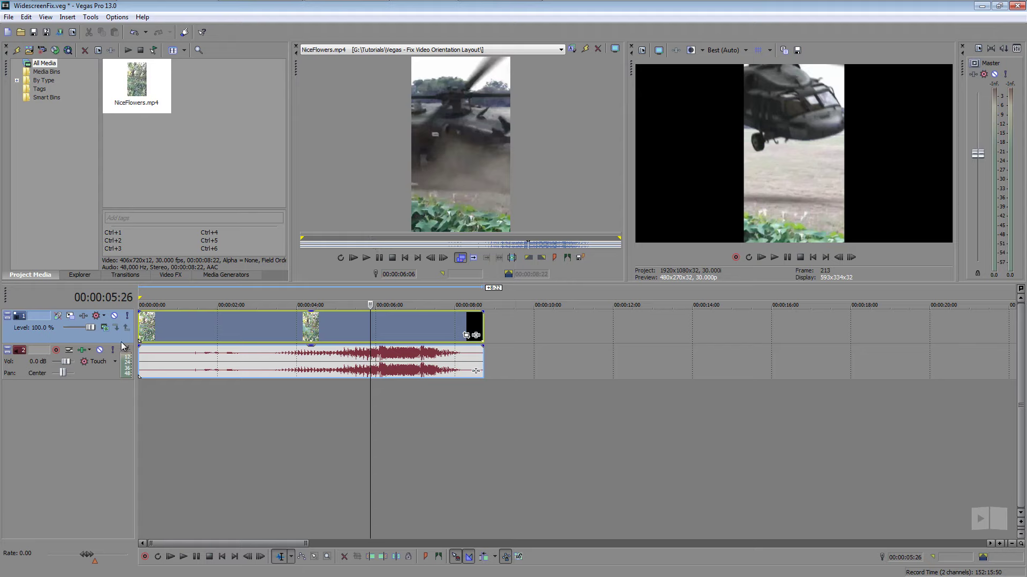
Duplicate the video track, select only the lower track's clip, and open its Event Pan/Crop.
{"action": "right_click", "coordinate": [86, 338]}
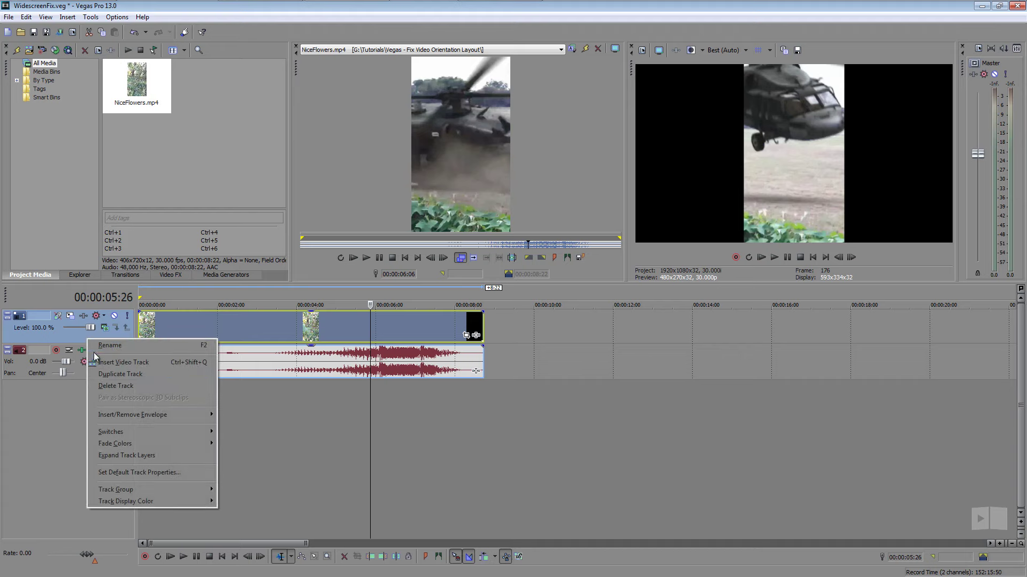
{"action": "left_click", "coordinate": [104, 375]}
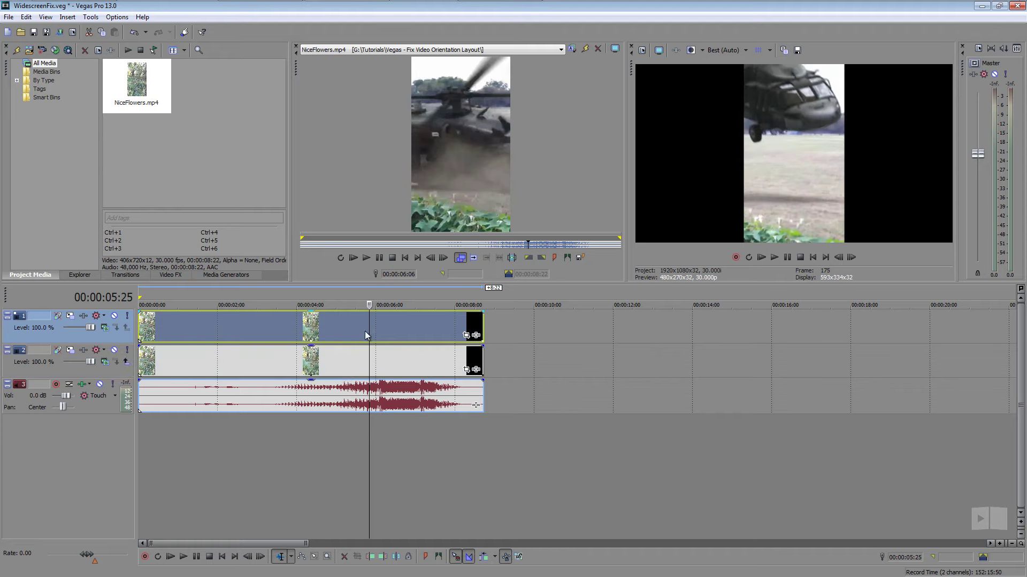
{"action": "left_click", "coordinate": [372, 372]}
{"action": "left_click", "coordinate": [466, 369]}
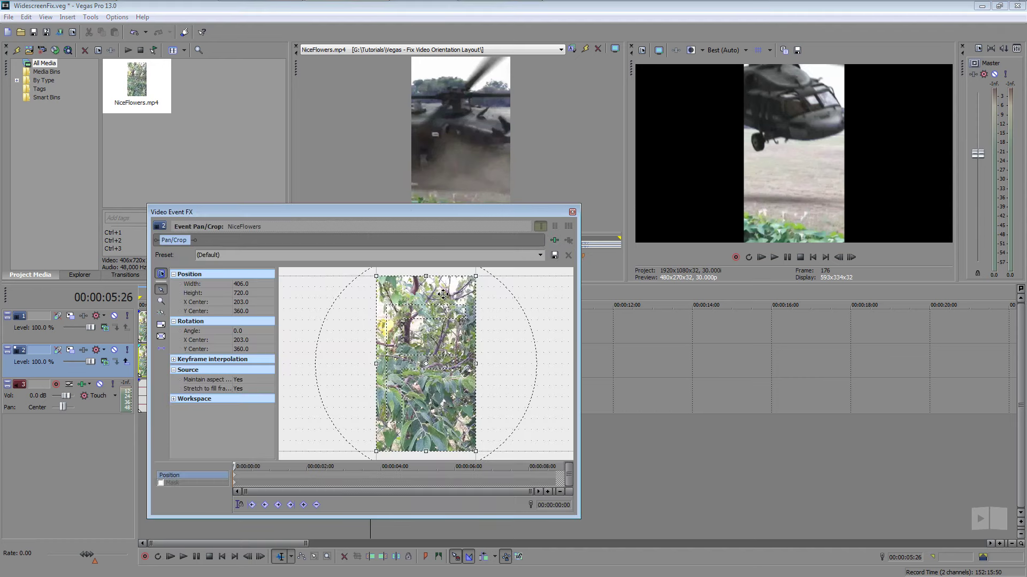
Set Pan/Crop Source 'Maintain aspect ratio' to No for the lower clip, moving the FX window aside.
{"action": "left_click_drag", "start_coordinate": [408, 208], "coordinate": [406, 132]}
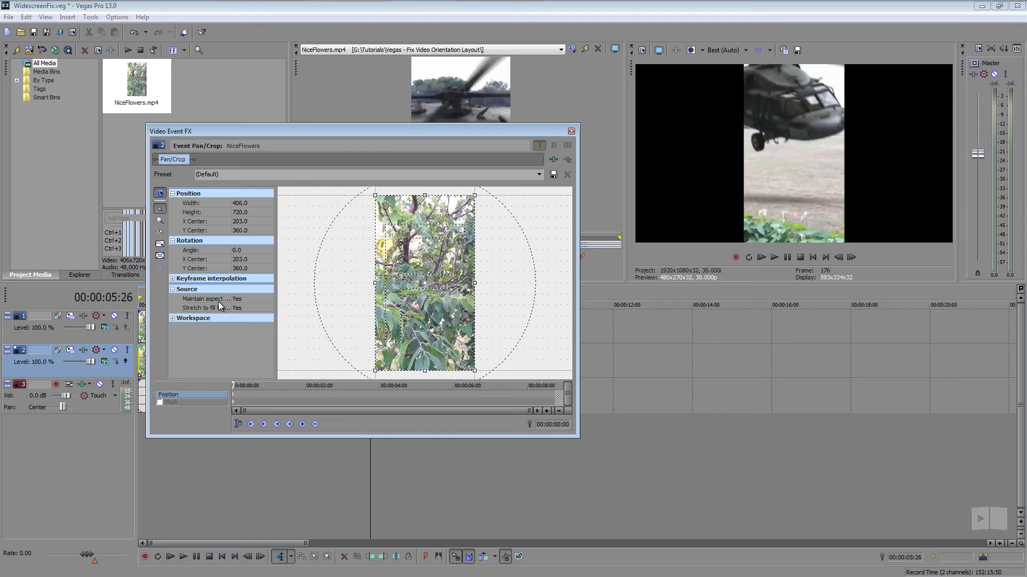
{"action": "left_click", "coordinate": [271, 299]}
{"action": "left_click", "coordinate": [259, 315]}
{"action": "left_click_drag", "start_coordinate": [363, 128], "coordinate": [428, 225]}
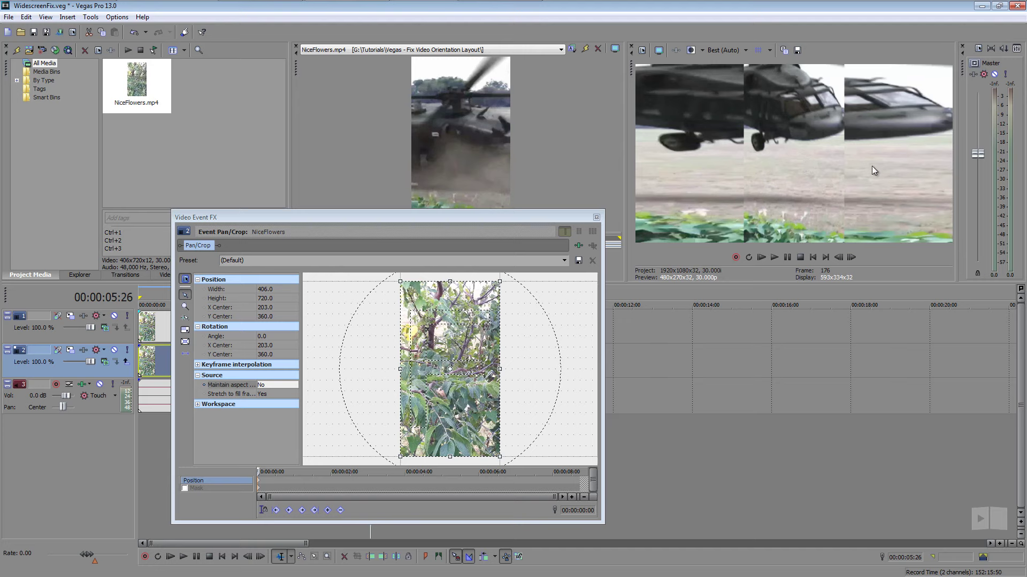
Add Sony Gaussian Blur to the lower clip's plug-in chain with the Default preset.
{"action": "left_click", "coordinate": [578, 246]}
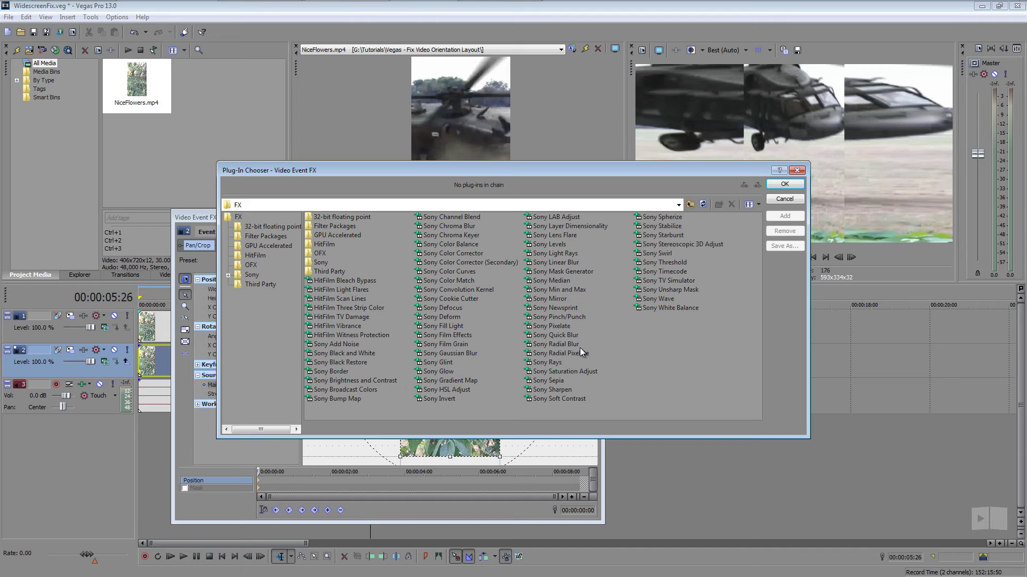
{"action": "double_click", "coordinate": [450, 354]}
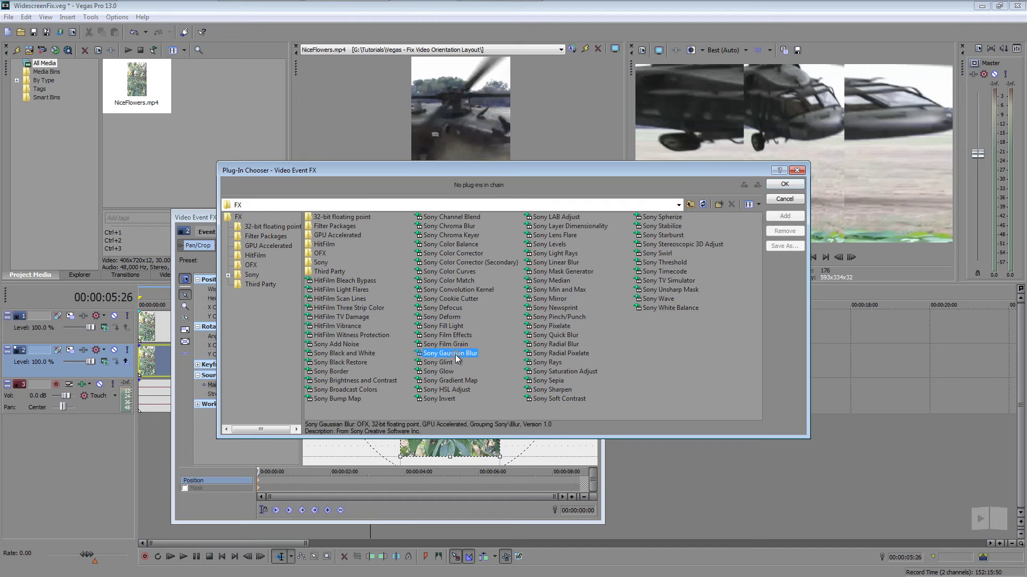
{"action": "left_click", "coordinate": [790, 185]}
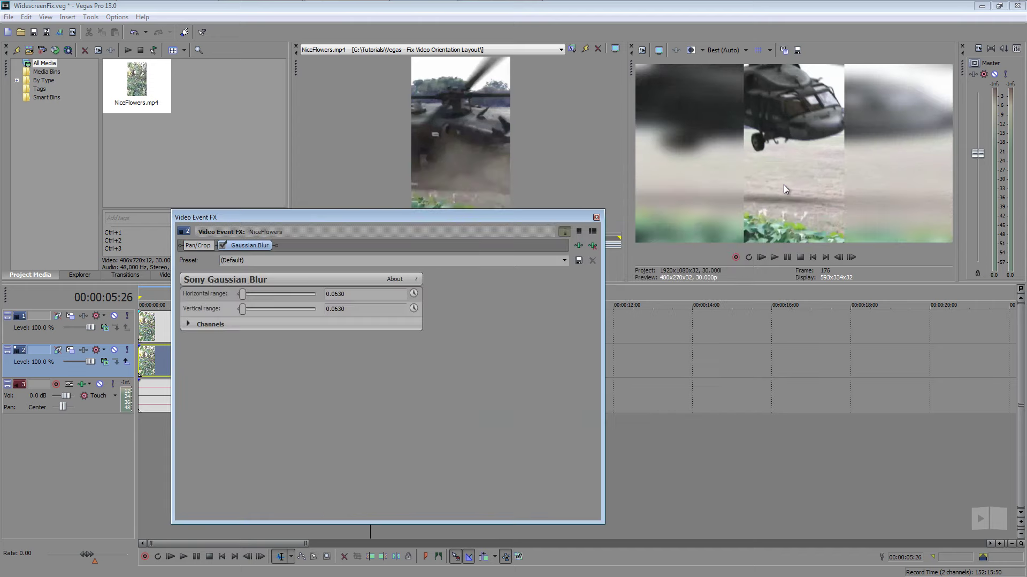
{"action": "left_click", "coordinate": [563, 261]}
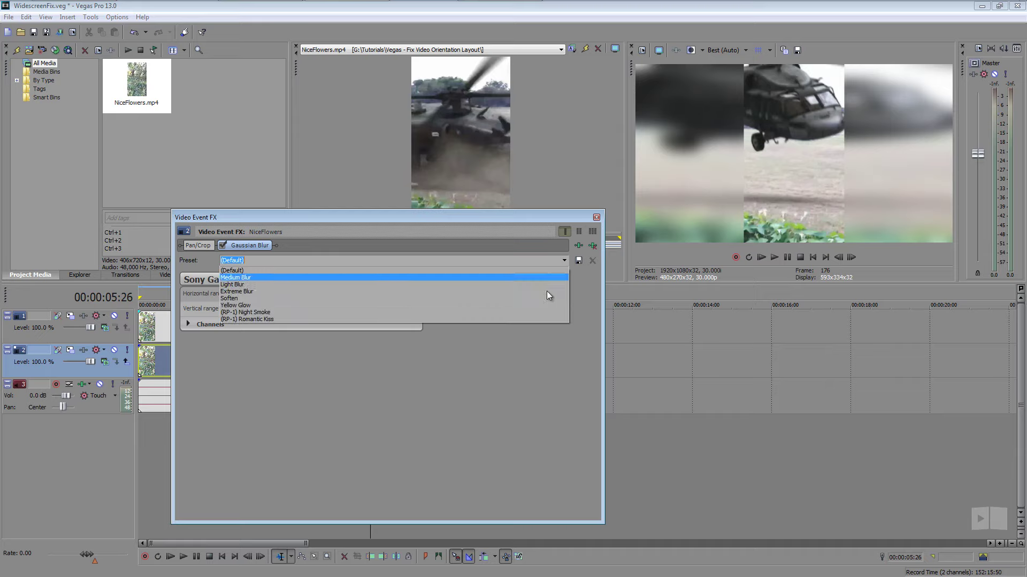
{"action": "left_click", "coordinate": [587, 290]}
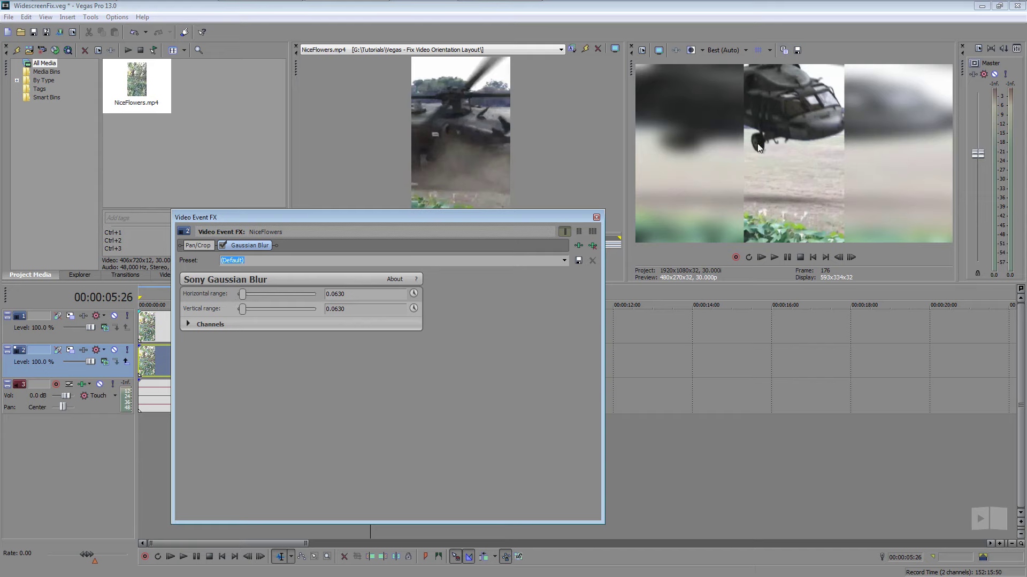
Close the Video Event FX window and play back the project to review the blur.
{"action": "left_click", "coordinate": [596, 217]}
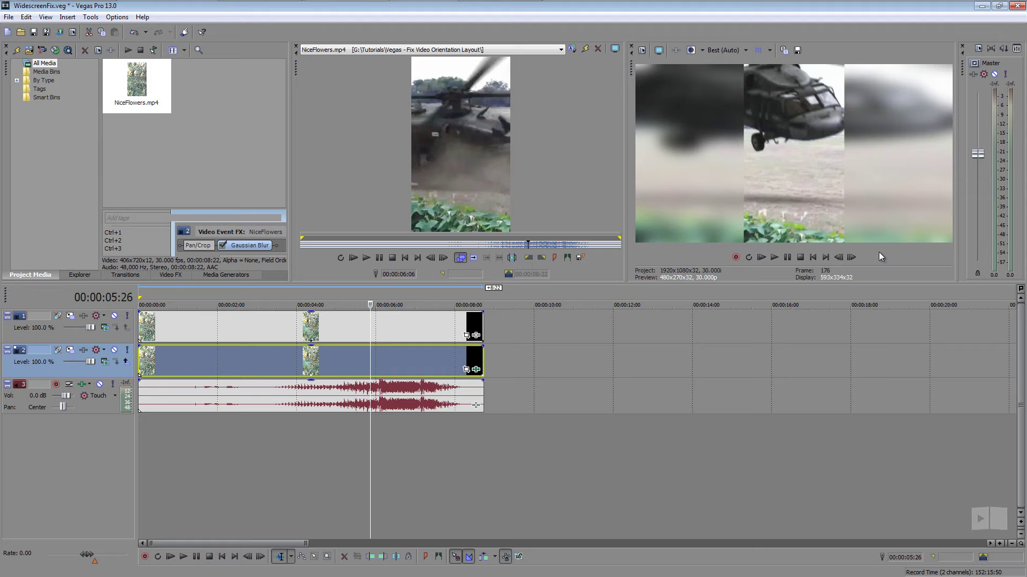
{"action": "left_click", "coordinate": [182, 556]}
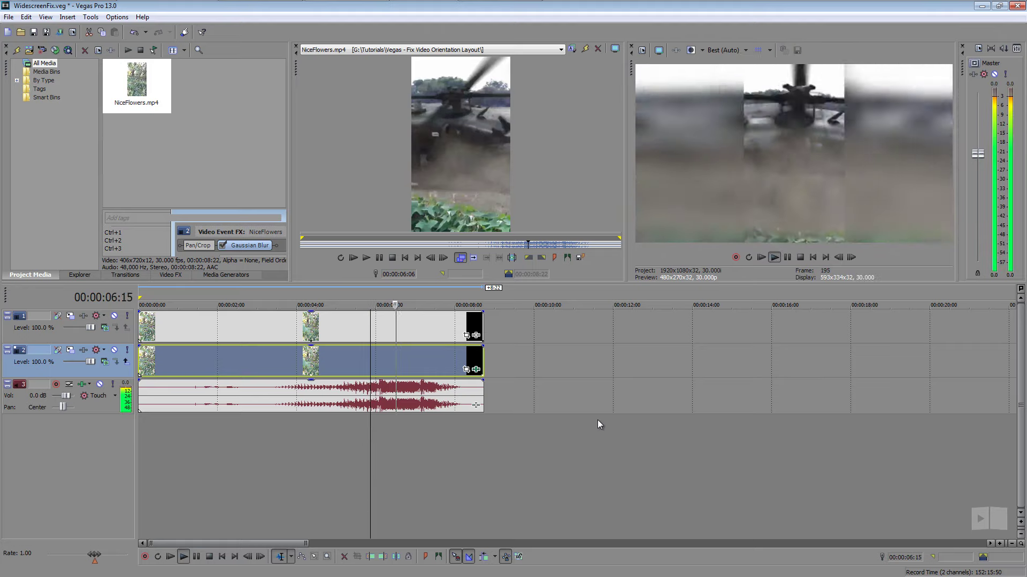
{"action": "key", "text": "space"}
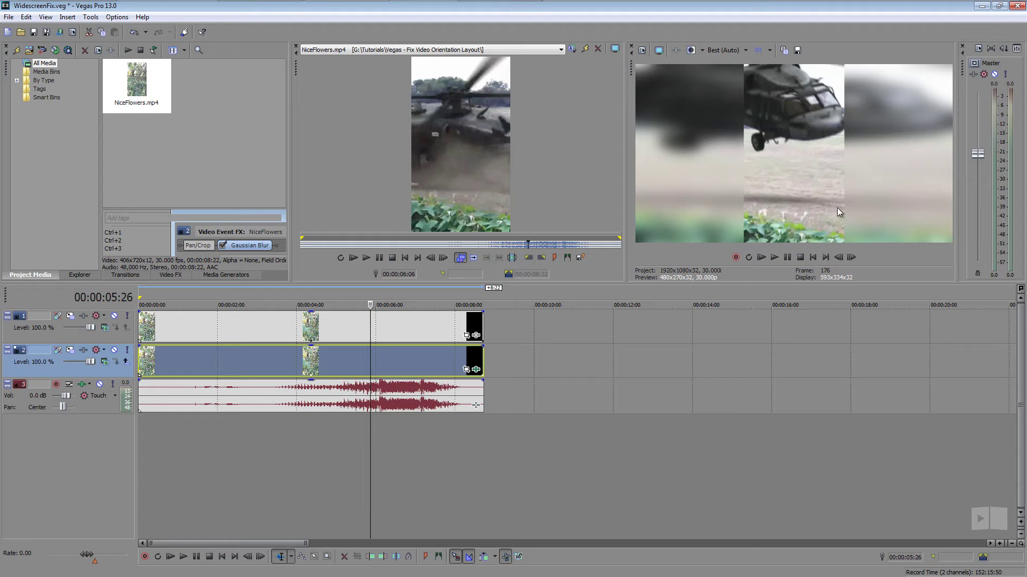
Enable 2D Shadow in track 1's Track Motion, offset it to X 2.00, Y -2.00.
{"action": "left_click", "coordinate": [70, 316]}
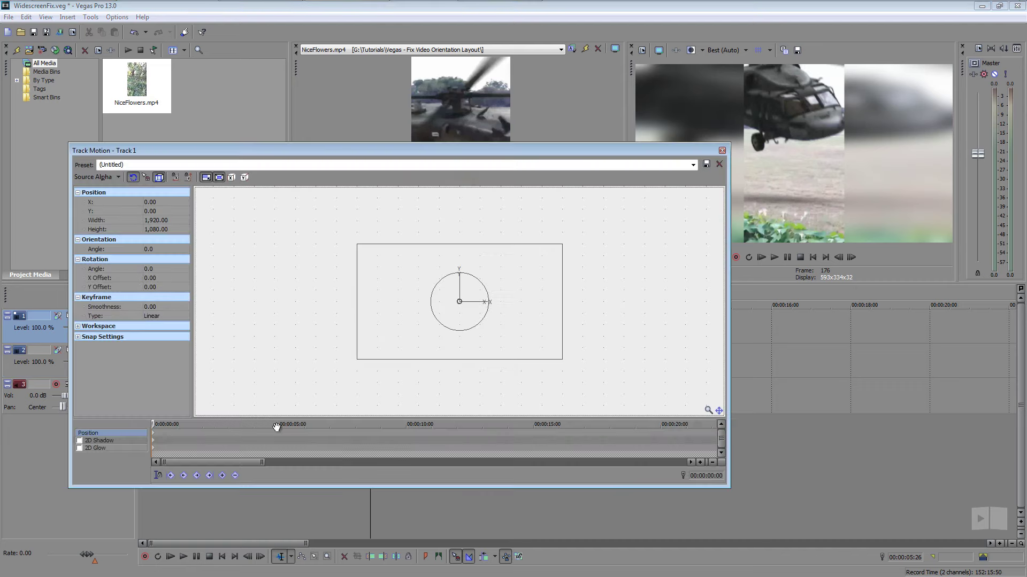
{"action": "left_click_drag", "start_coordinate": [729, 344], "coordinate": [605, 343]}
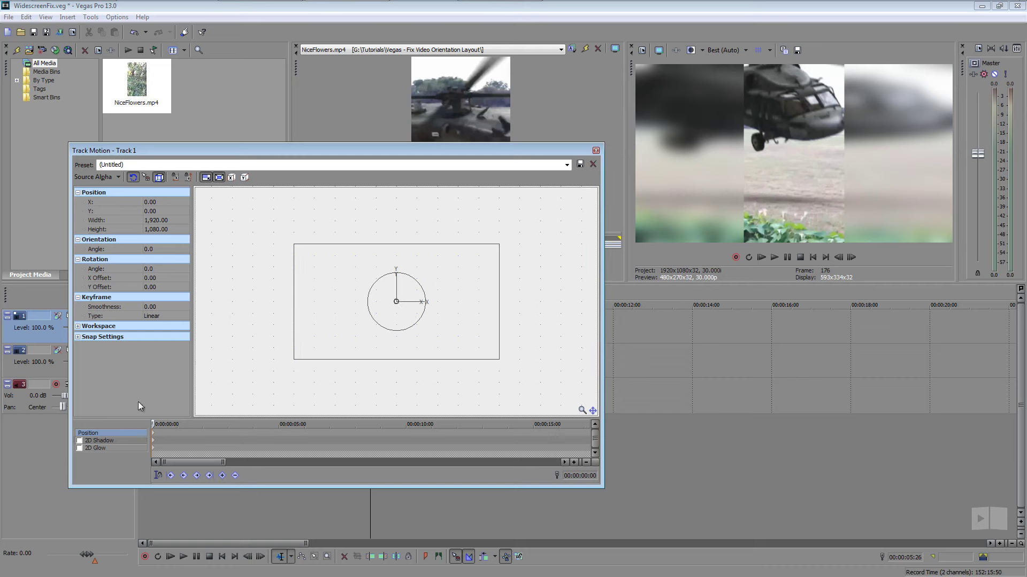
{"action": "left_click", "coordinate": [79, 441]}
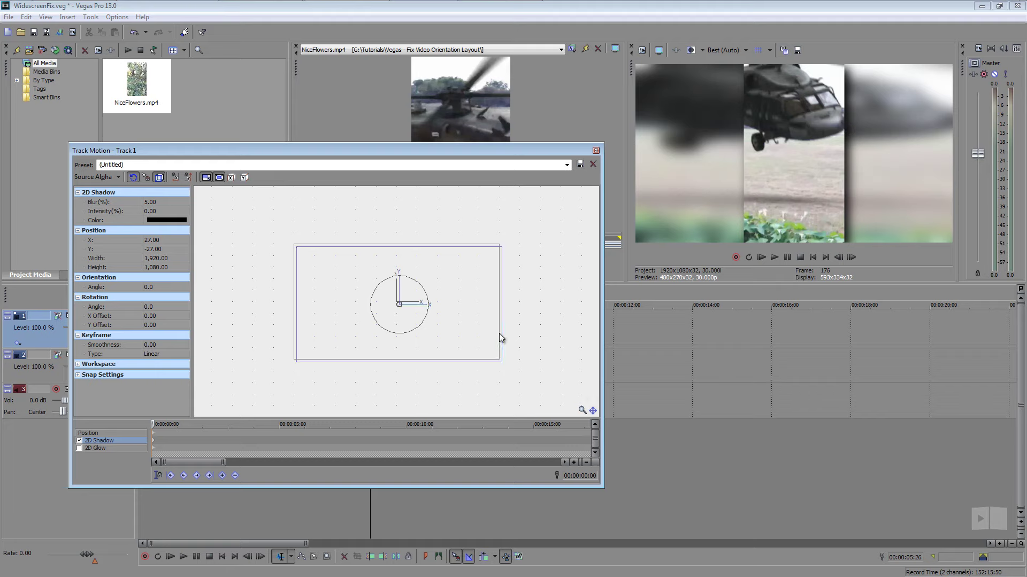
{"action": "key", "text": "Left"}
{"action": "key", "text": "Left"}
{"action": "key", "text": "Left"}
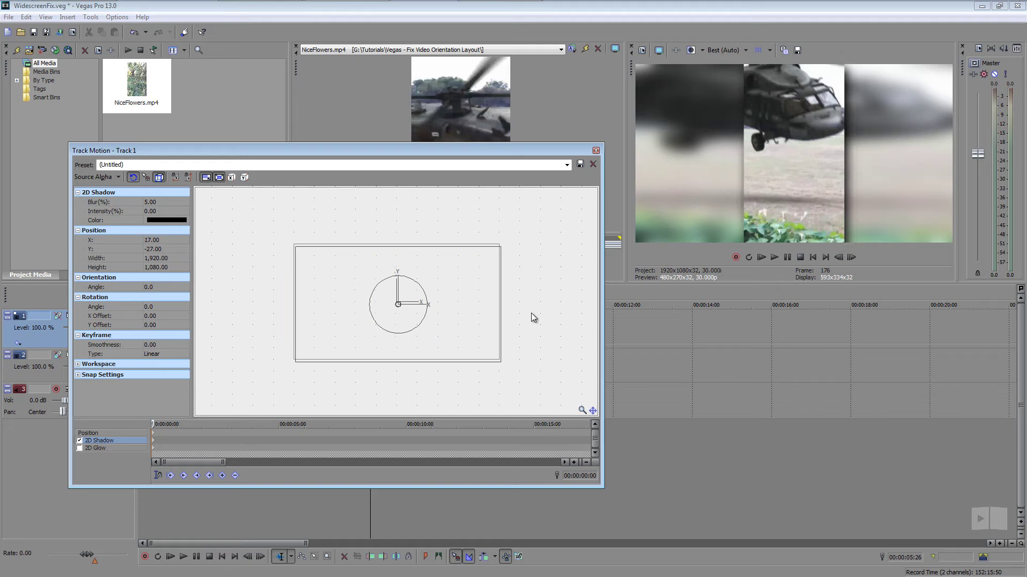
{"action": "key", "text": "Up"}
{"action": "key", "text": "Right"}
{"action": "key", "text": "Up"}
{"action": "key", "text": "Up"}
{"action": "key", "text": "Up"}
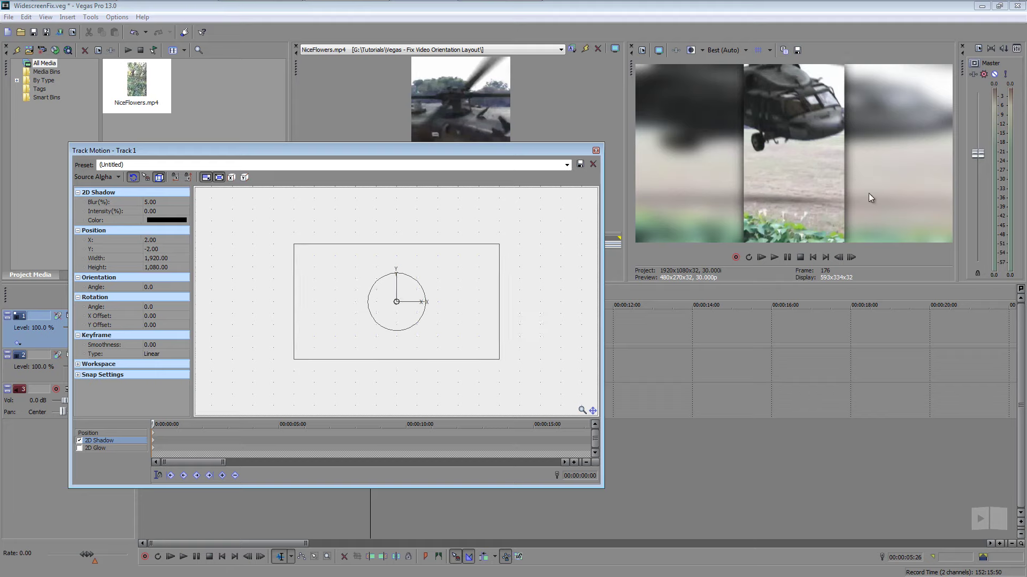
{"action": "left_click", "coordinate": [595, 151]}
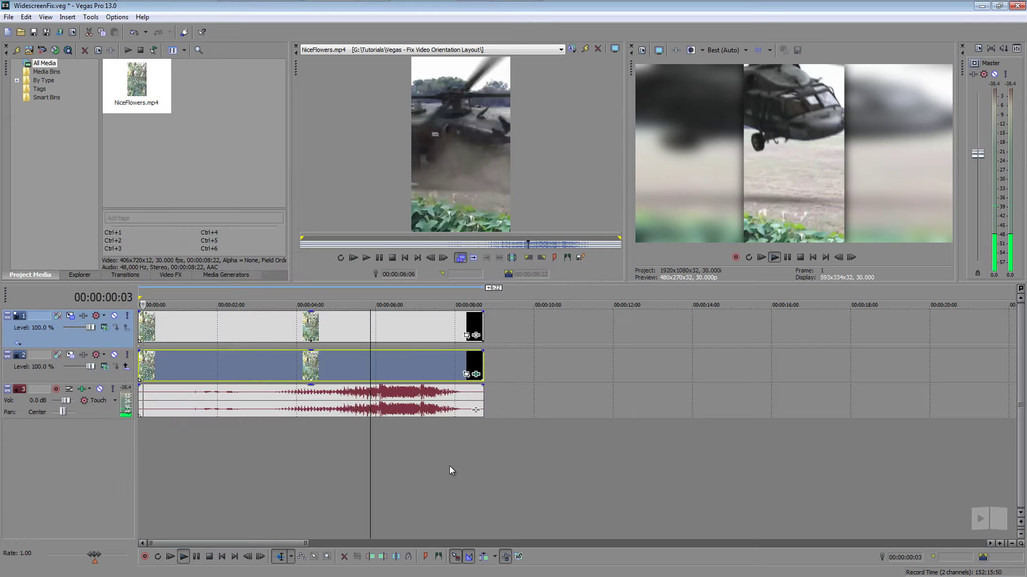